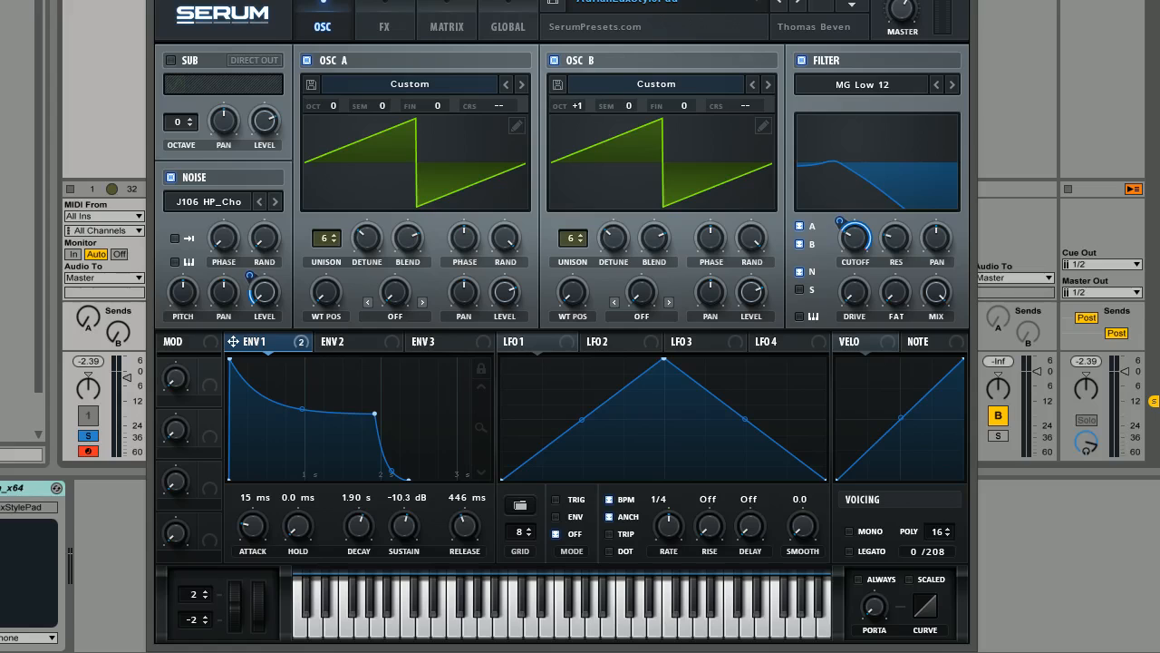
# Initialize the preset and enable oscillator B, set one octave up (+1).
pyautogui.click(852, 5)
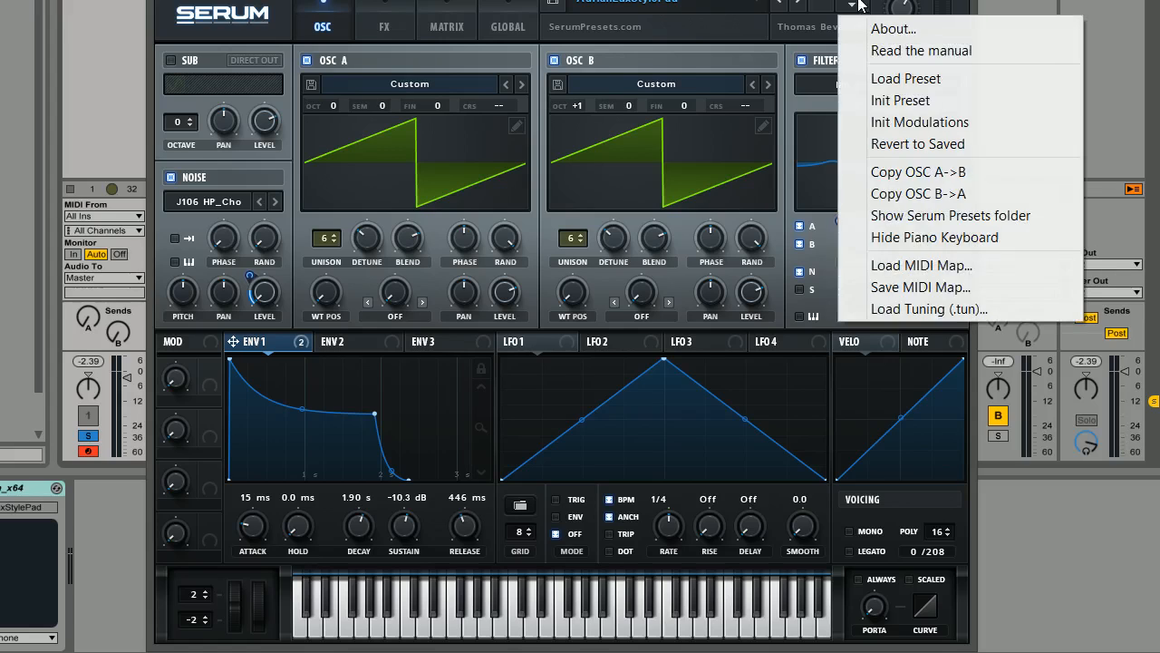
pyautogui.click(884, 100)
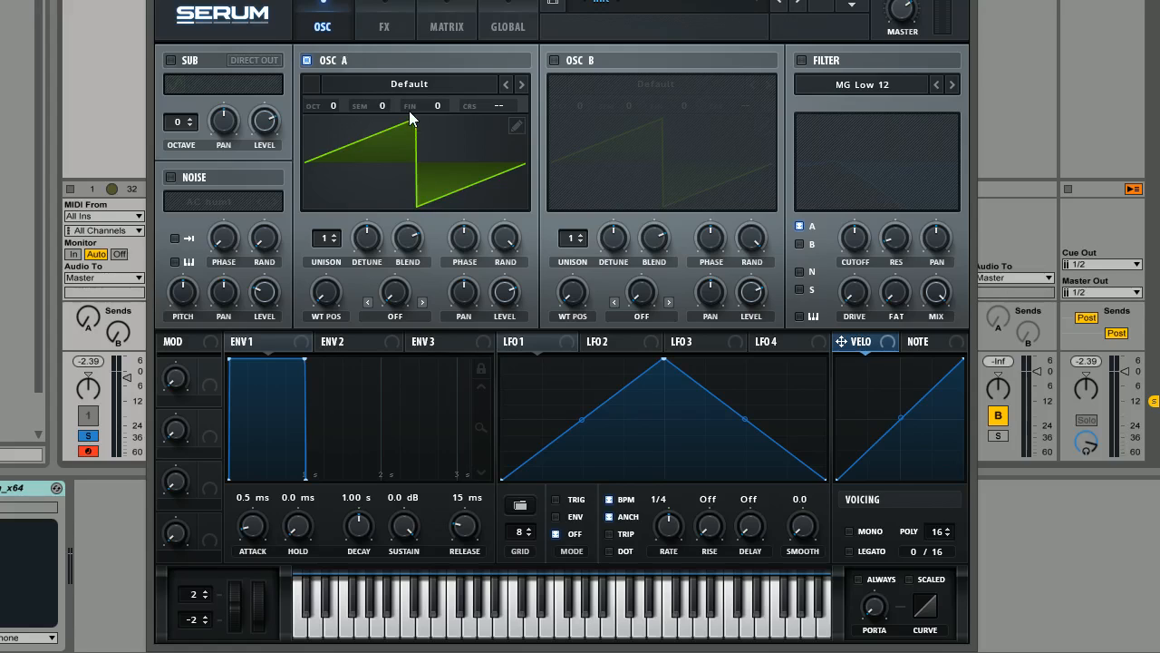
pyautogui.click(554, 58)
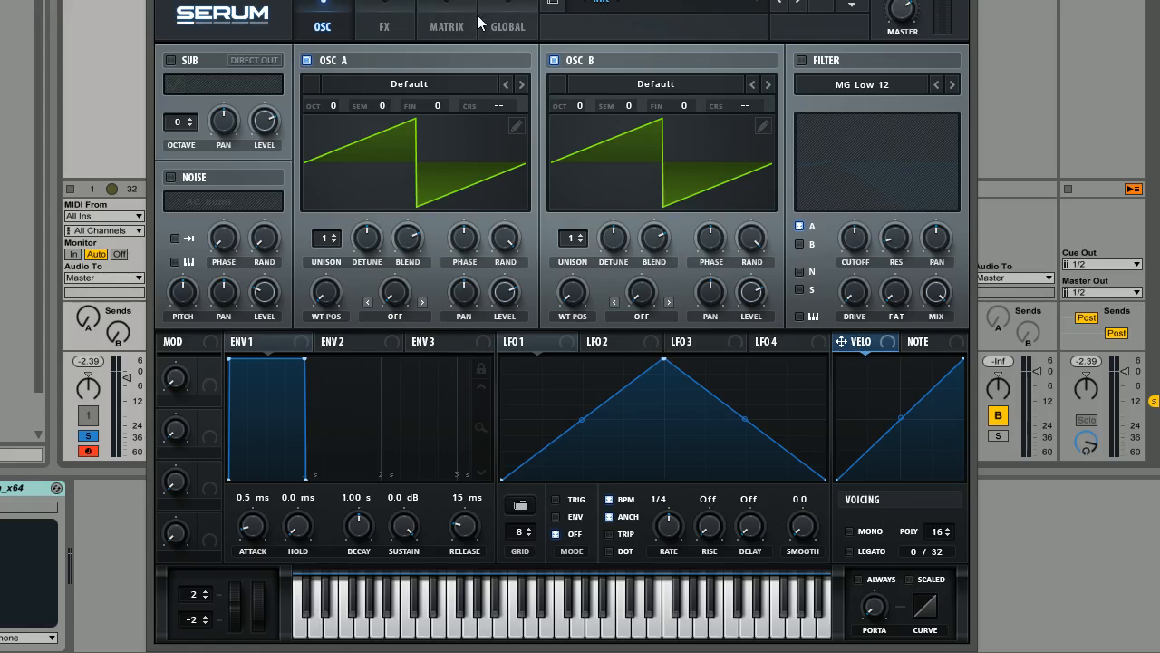
pyautogui.moveTo(578, 105)
pyautogui.mouseDown()
pyautogui.moveTo(585, 74)
pyautogui.moveTo(567, 97)
pyautogui.mouseUp()
# Set oscillators A and B to 6 unison voices each and reduce the detune on both.
pyautogui.moveTo(910, 14)
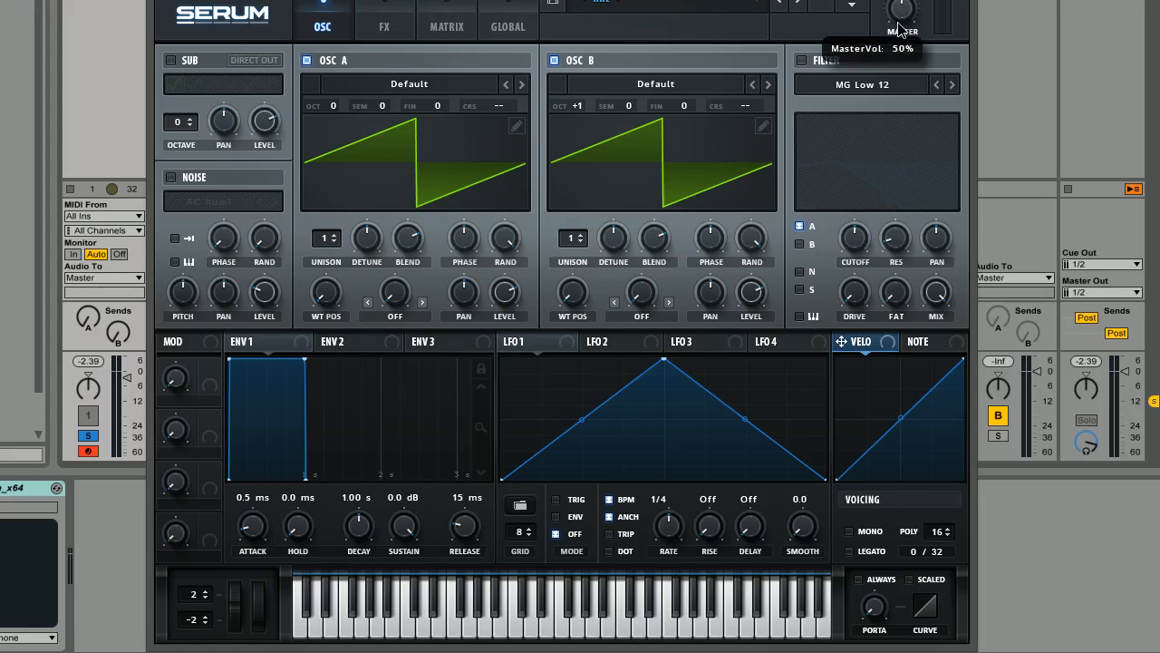
pyautogui.scroll(-1, 899, 16)
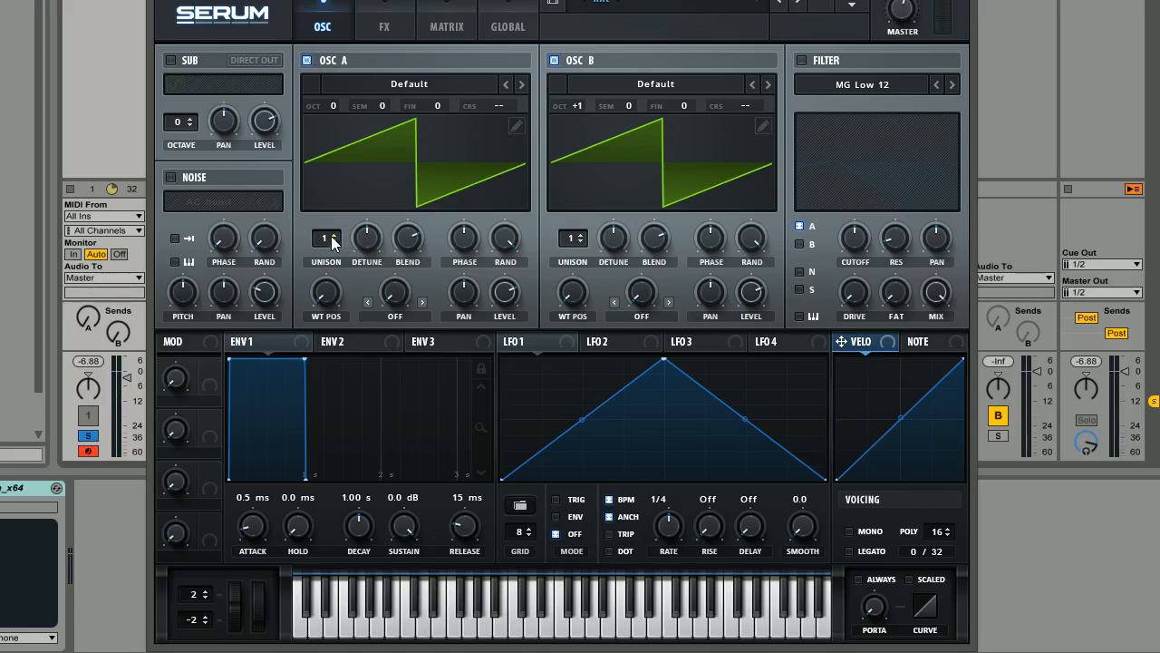
pyautogui.moveTo(328, 238); pyautogui.dragTo(329, 171)
pyautogui.moveTo(567, 238); pyautogui.dragTo(560, 155)
pyautogui.moveTo(358, 240); pyautogui.dragTo(355, 255)
pyautogui.moveTo(600, 249)
pyautogui.mouseDown()
pyautogui.moveTo(594, 270)
pyautogui.moveTo(598, 234)
pyautogui.mouseUp()
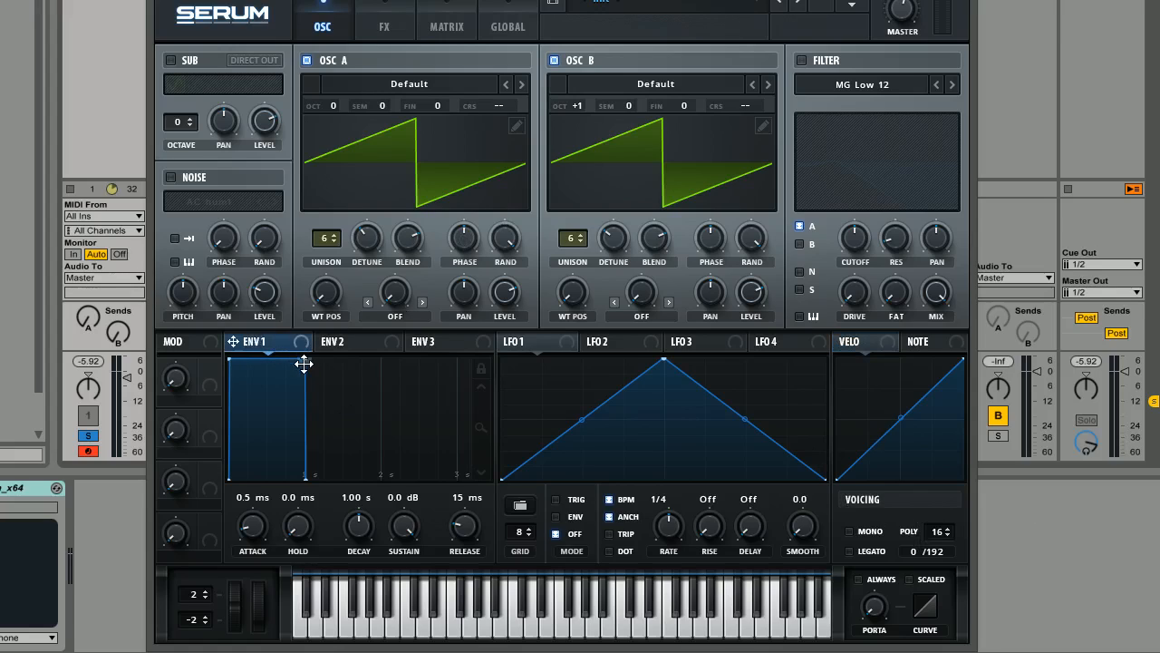
# Shape Envelope 1 with a 1.70 s decay, -11.3 dB sustain and 632 ms release.
pyautogui.moveTo(304, 363); pyautogui.dragTo(358, 417)
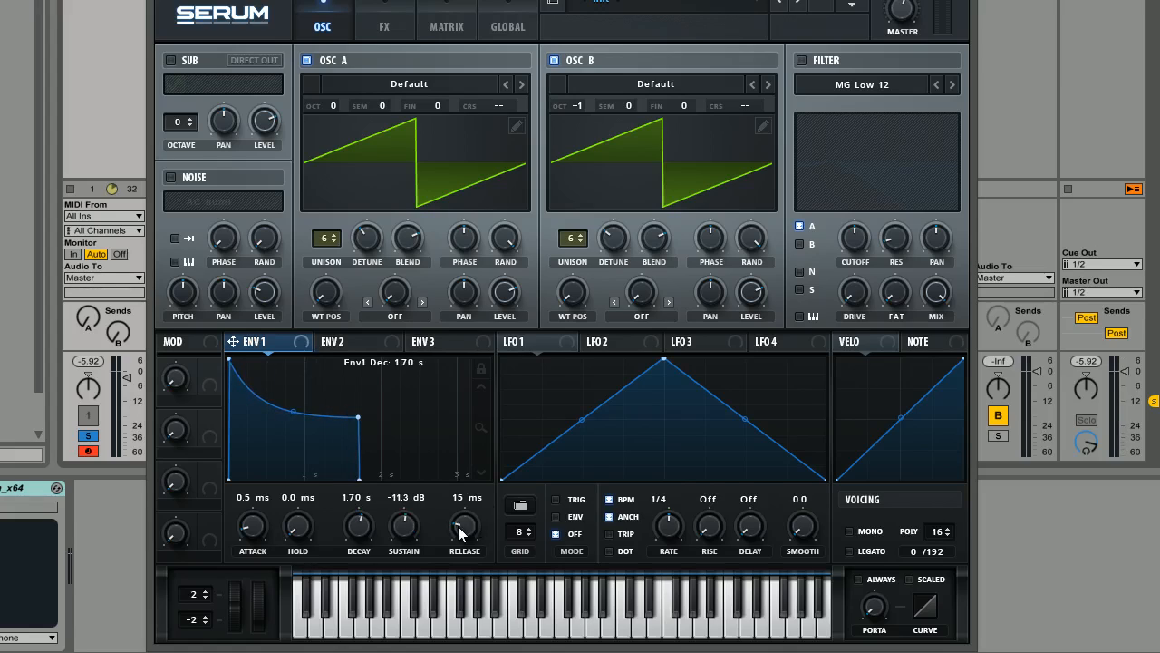
pyautogui.moveTo(462, 533); pyautogui.dragTo(470, 494)
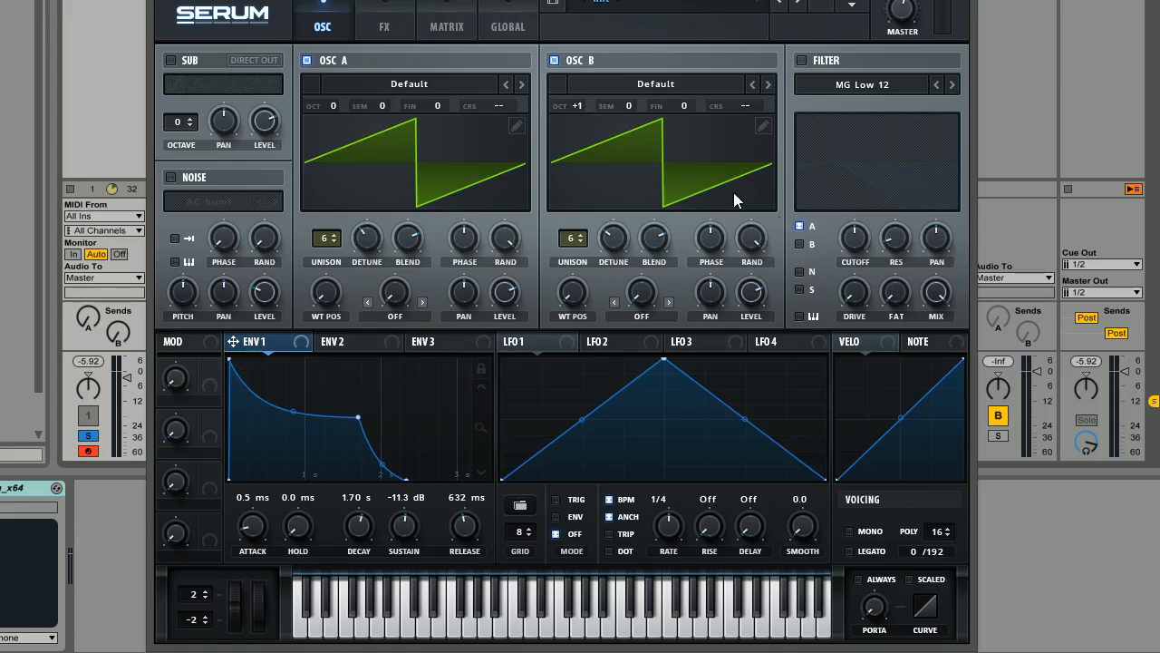
# Enable the noise oscillator with the analog J106 HP sample at a reduced level, and raise the master volume slightly.
pyautogui.click(171, 177)
pyautogui.click(245, 204)
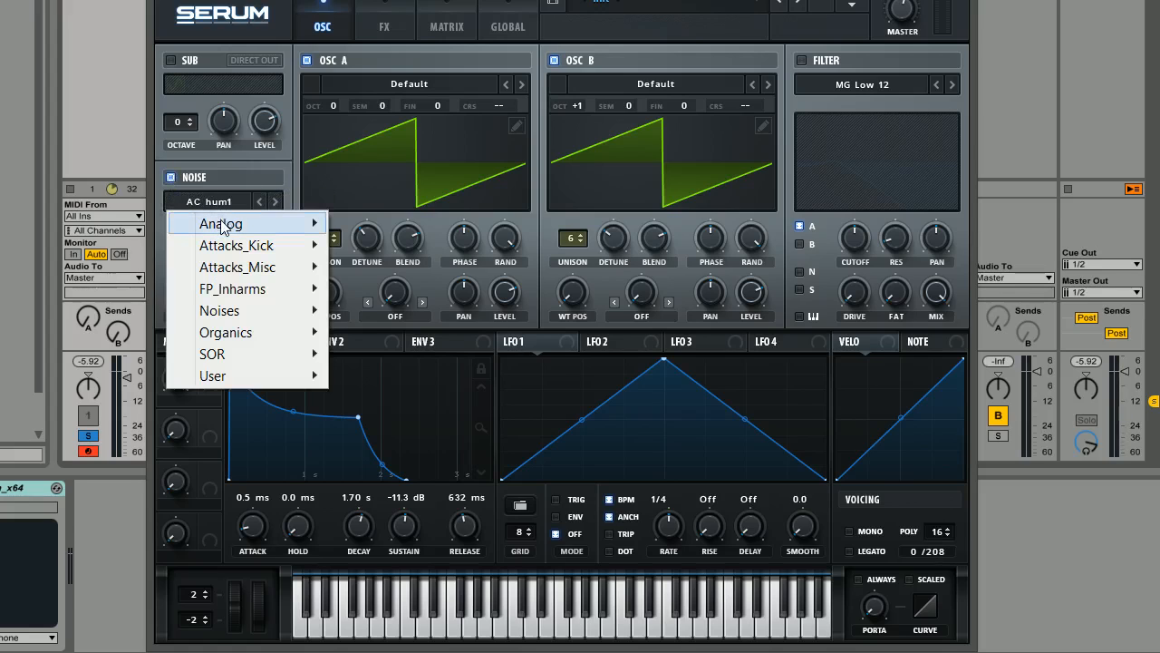
pyautogui.moveTo(228, 229)
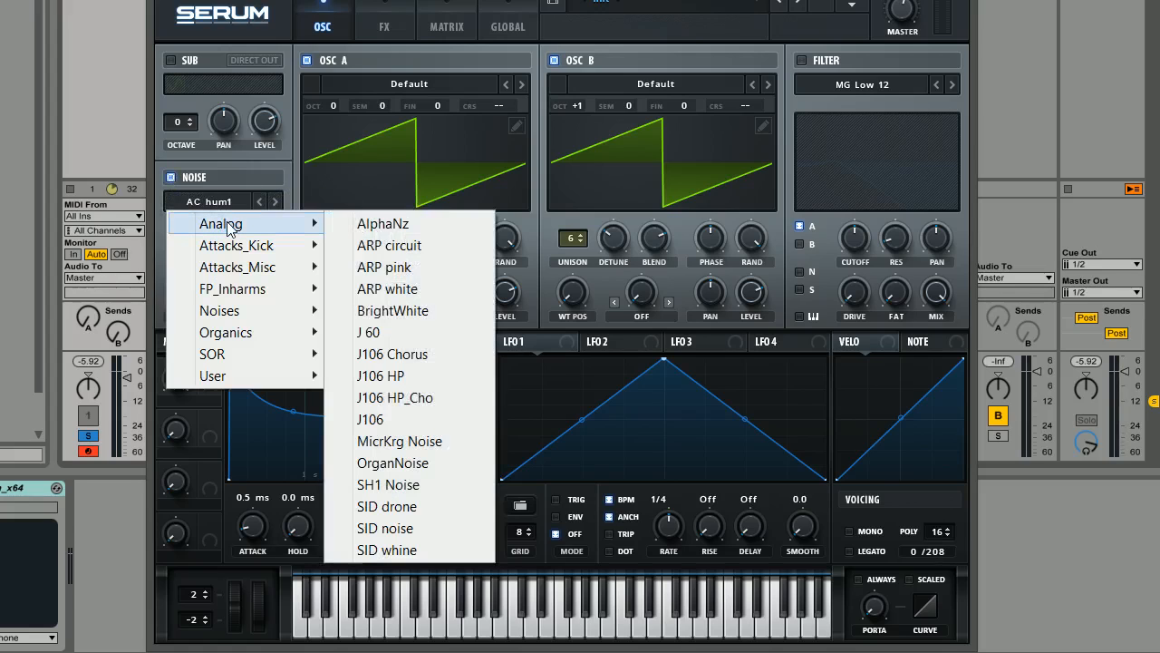
pyautogui.click(399, 378)
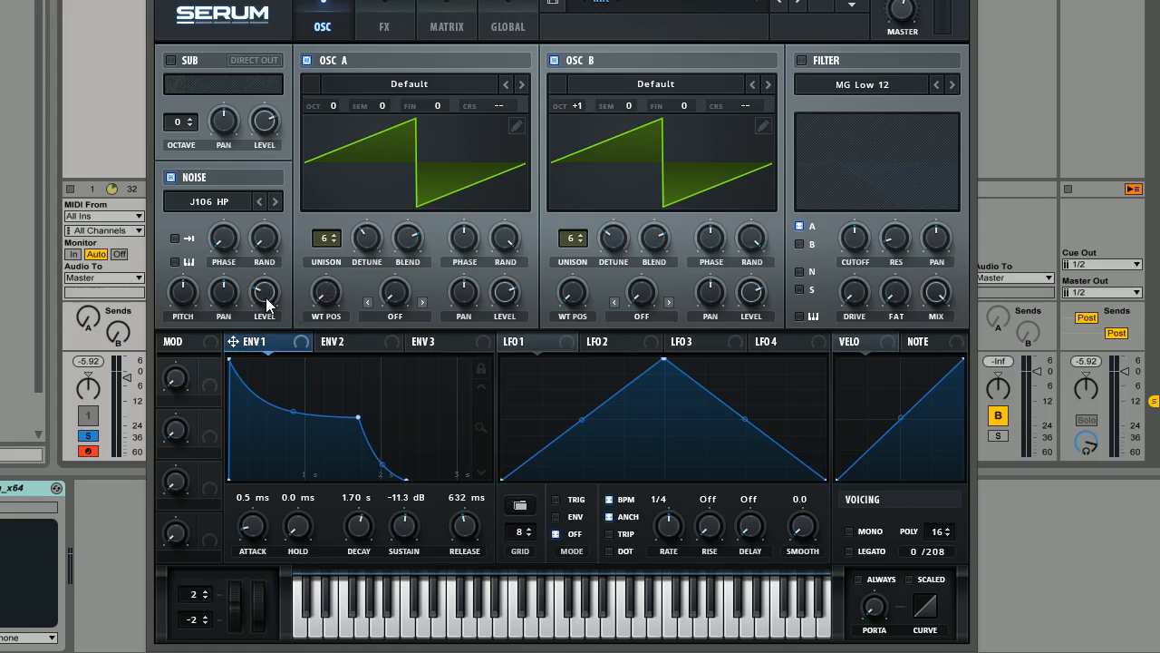
pyautogui.moveTo(265, 294); pyautogui.dragTo(265, 326)
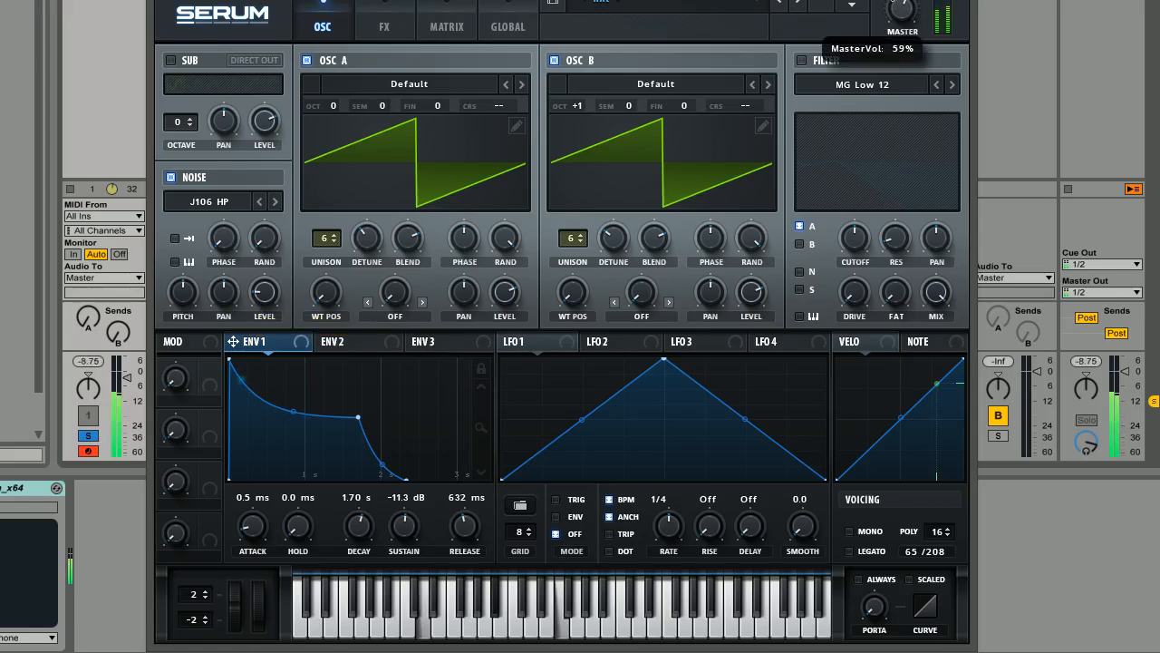
pyautogui.moveTo(902, 20); pyautogui.dragTo(902, 11)
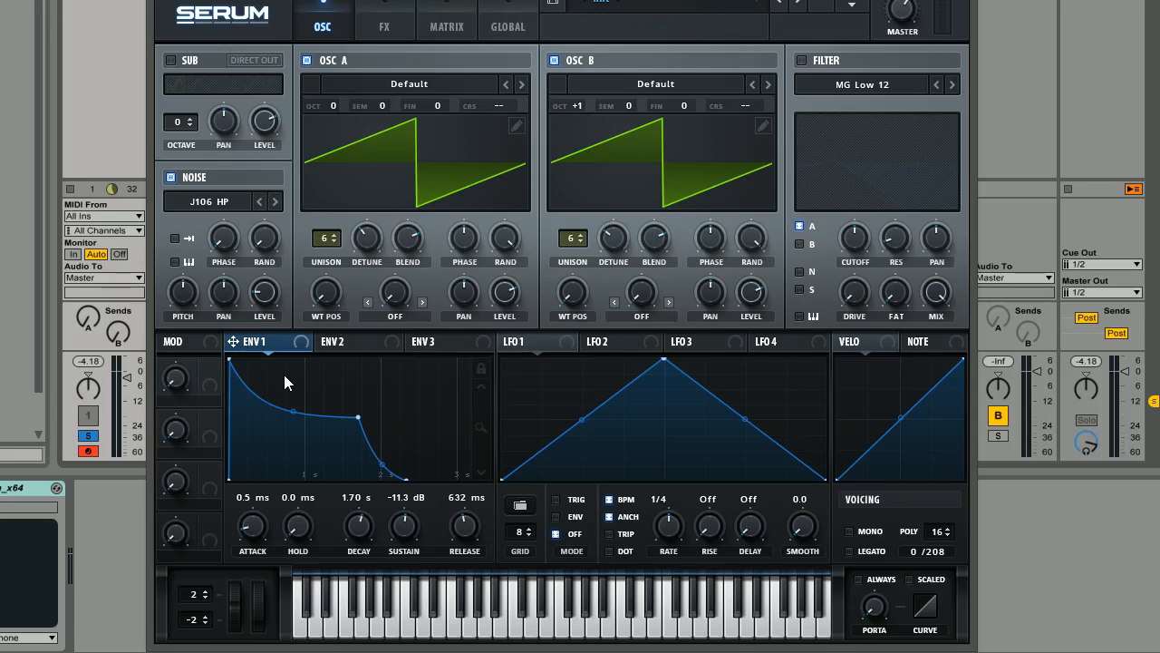
# Enable the filter and review the Normal filter types, keeping MG Low 12.
pyautogui.click(801, 61)
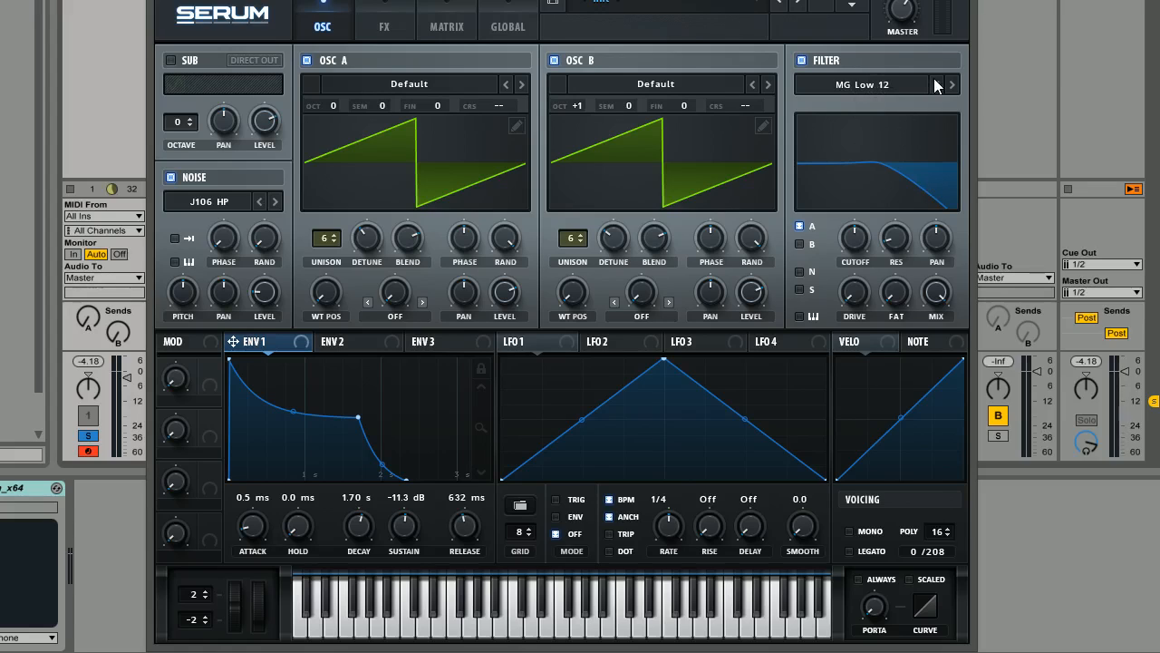
pyautogui.click(902, 82)
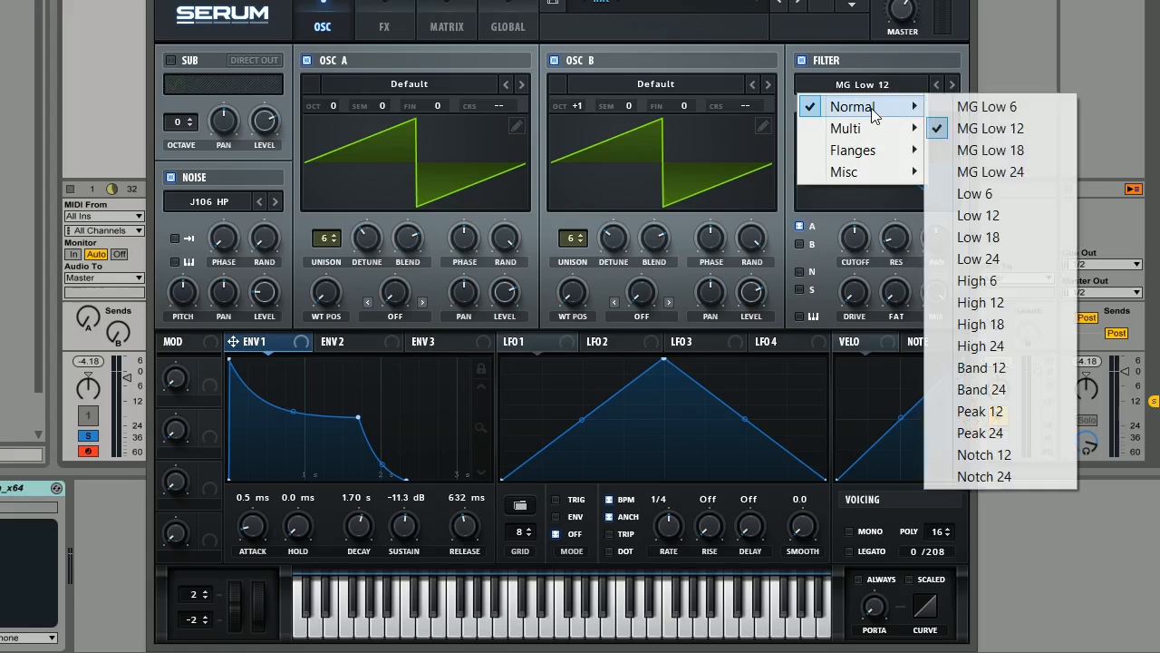
pyautogui.moveTo(872, 109)
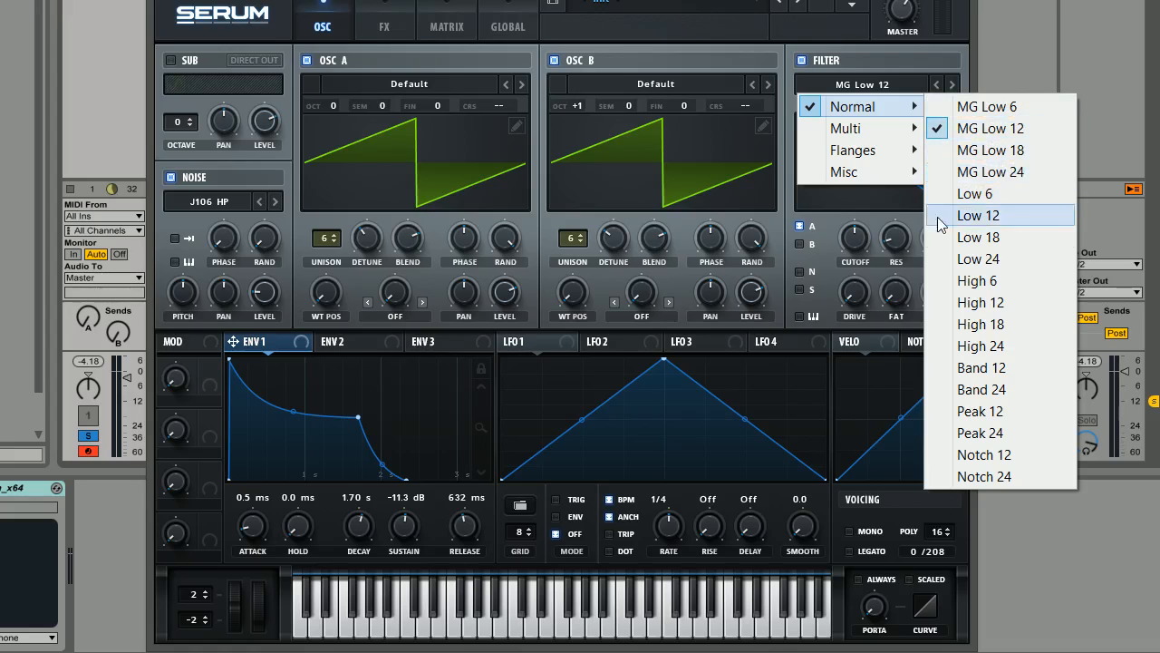
pyautogui.moveTo(924, 179)
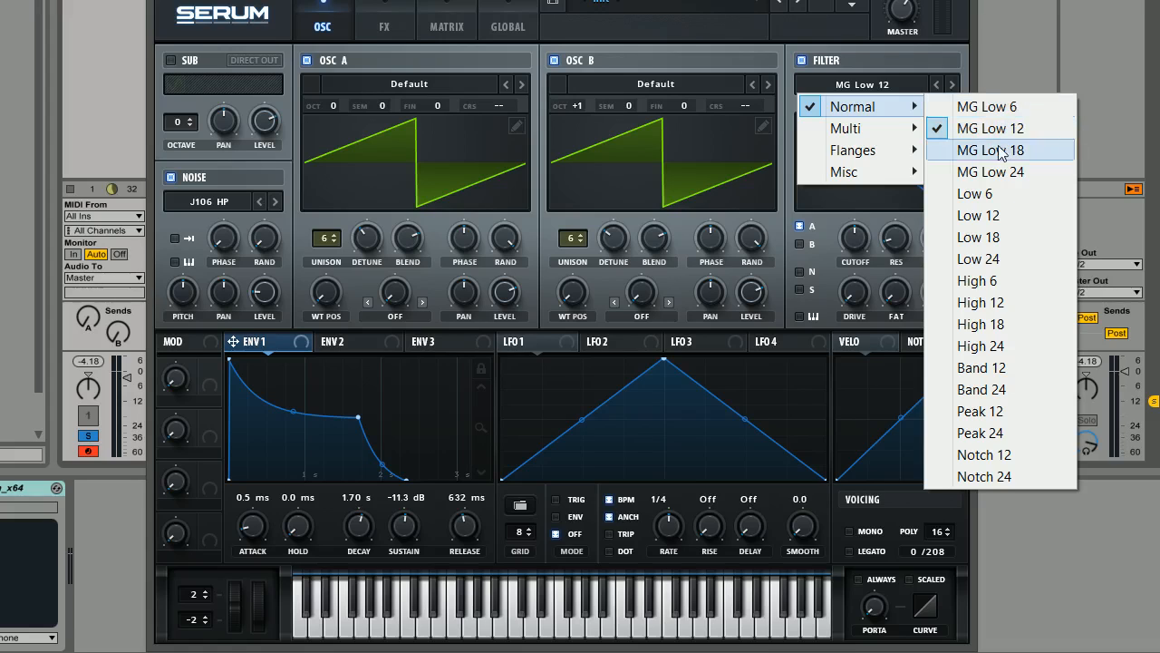
pyautogui.click(709, 227)
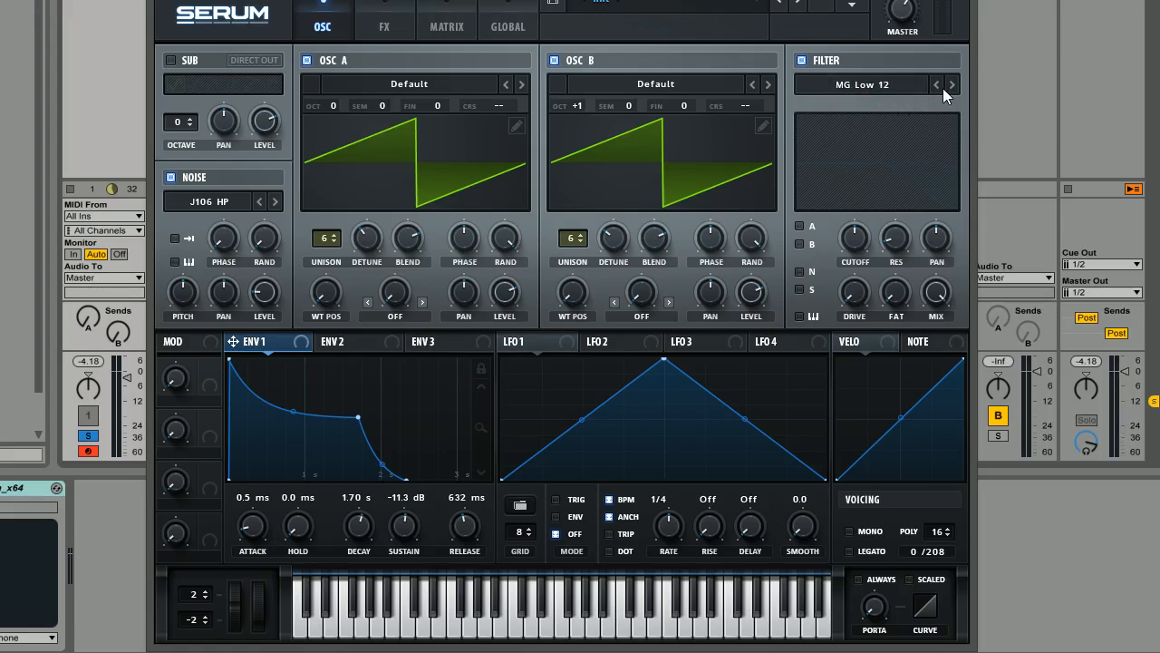
# Route oscillators A and B and the noise through the filter and lower its cutoff.
pyautogui.click(798, 226)
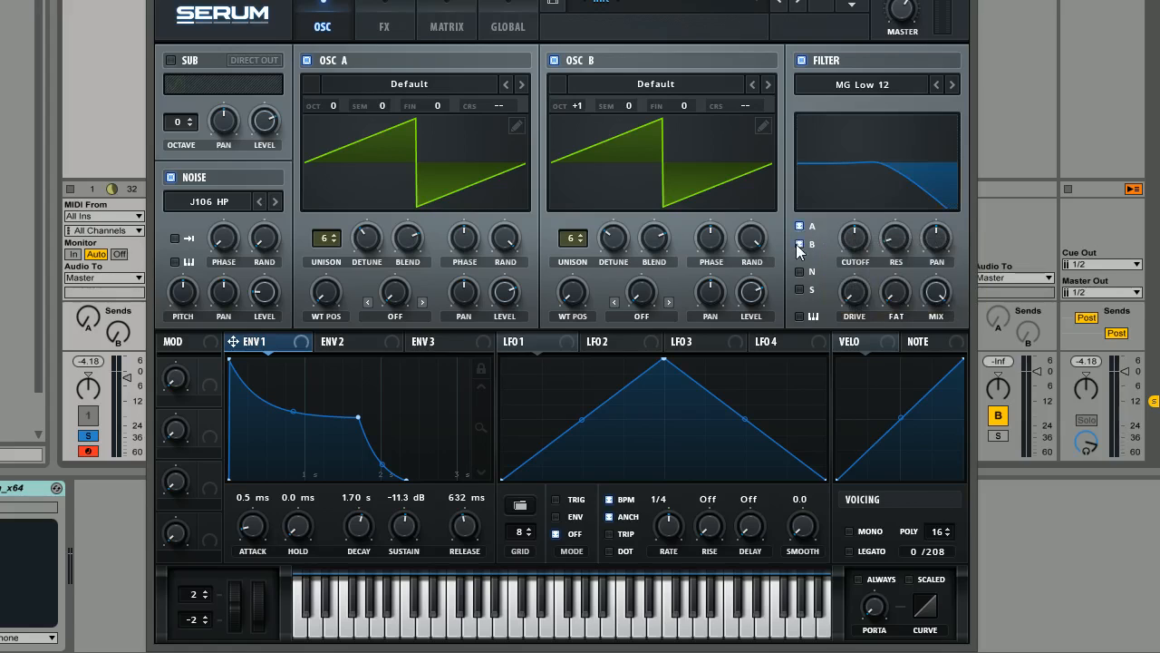
pyautogui.click(798, 271)
pyautogui.moveTo(854, 238); pyautogui.dragTo(854, 263)
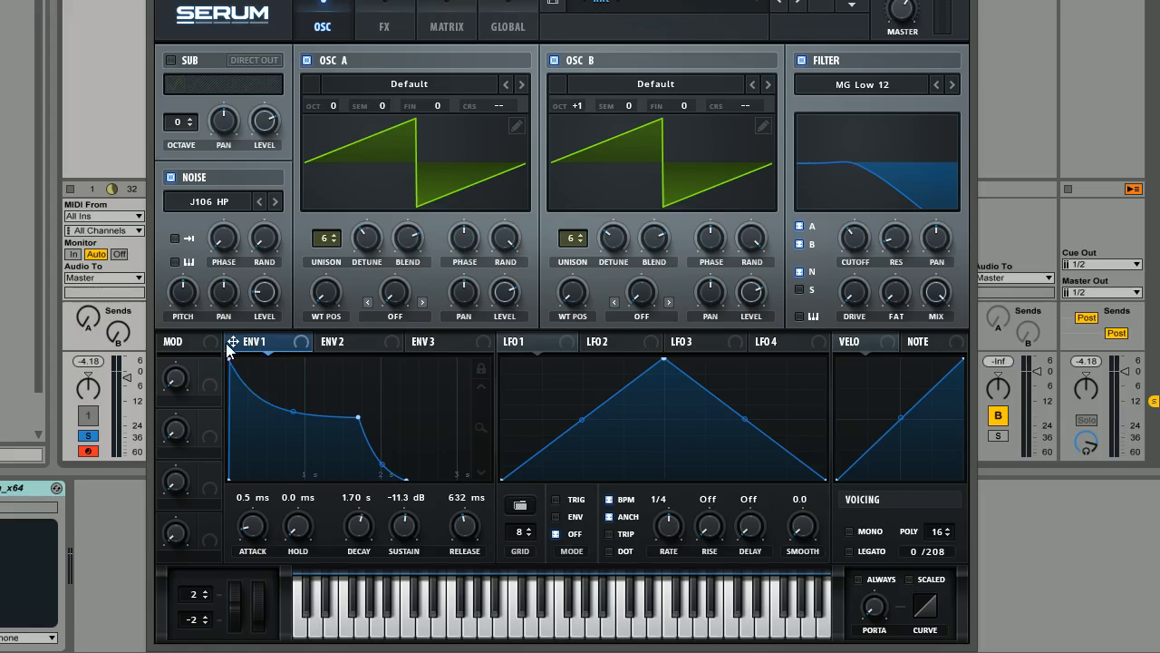
# Modulate the filter cutoff with Envelope 1, and set the envelope to 1.66 s decay and -10.6 dB sustain.
pyautogui.moveTo(233, 342); pyautogui.dragTo(843, 222)
pyautogui.moveTo(844, 245)
pyautogui.mouseDown()
pyautogui.moveTo(848, 217)
pyautogui.moveTo(835, 261)
pyautogui.moveTo(837, 240)
pyautogui.mouseUp()
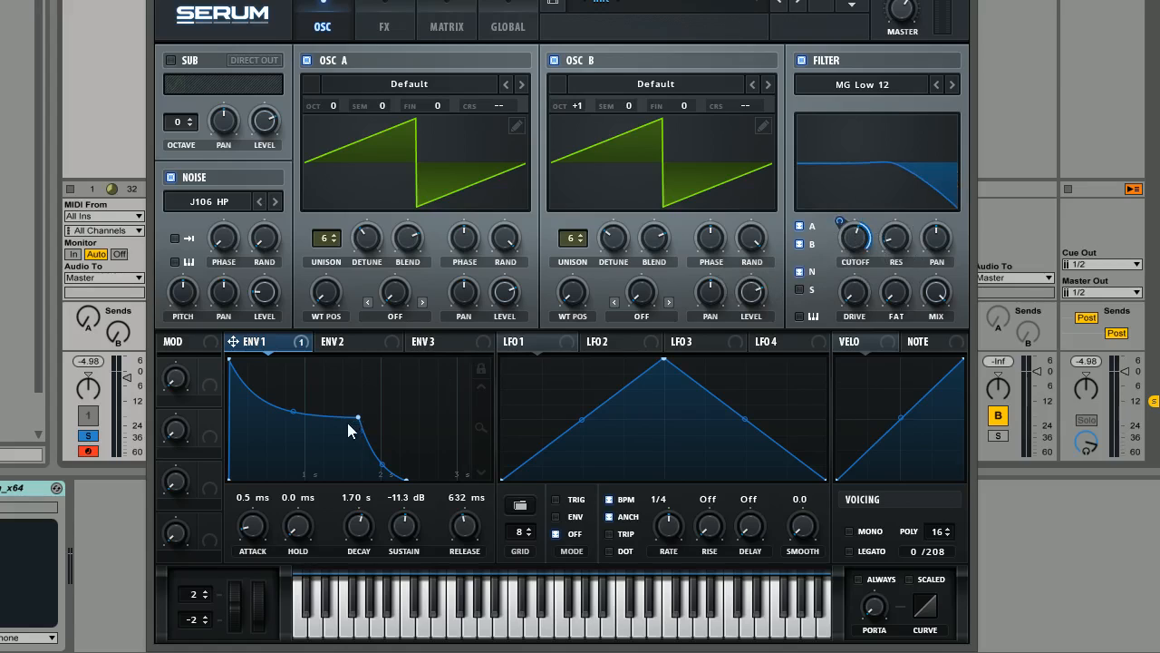
pyautogui.moveTo(363, 417); pyautogui.dragTo(363, 390)
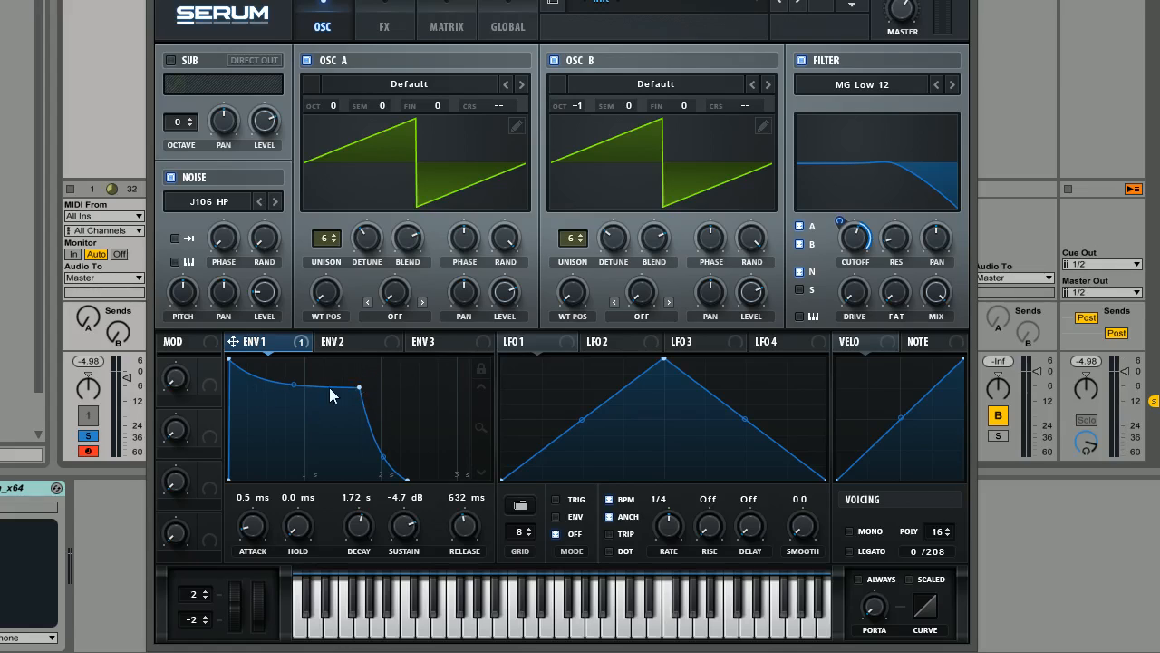
pyautogui.moveTo(358, 388); pyautogui.dragTo(355, 414)
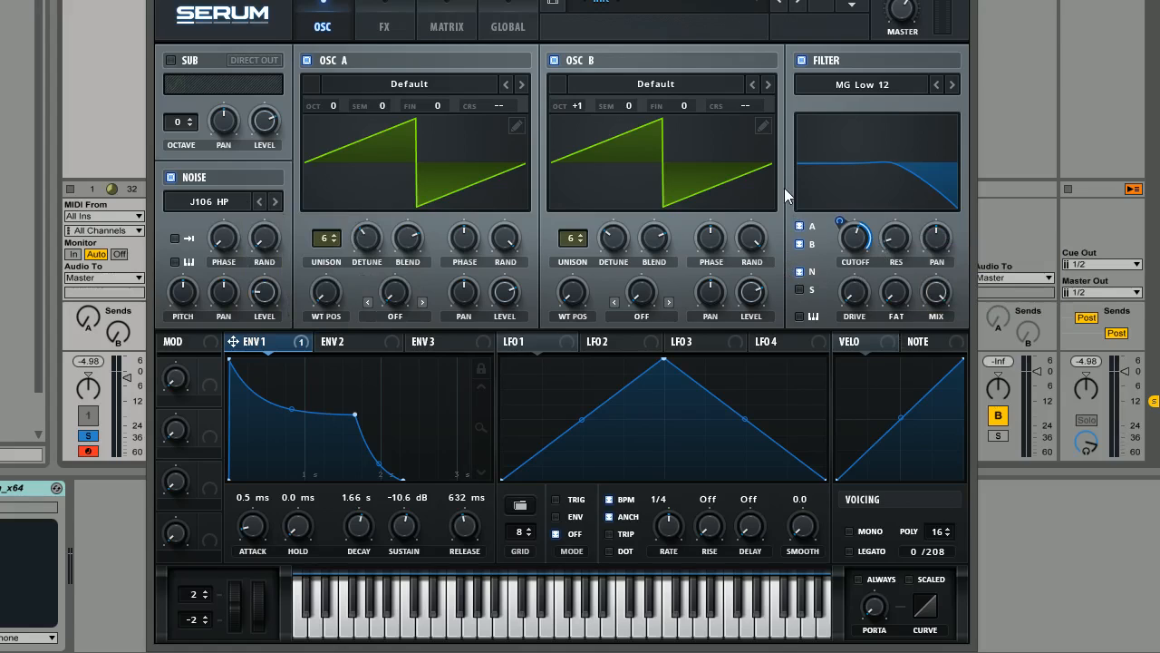
# Add a compressor effect in multiband mode with its gain raised, and rebalance the master volume.
pyautogui.click(383, 25)
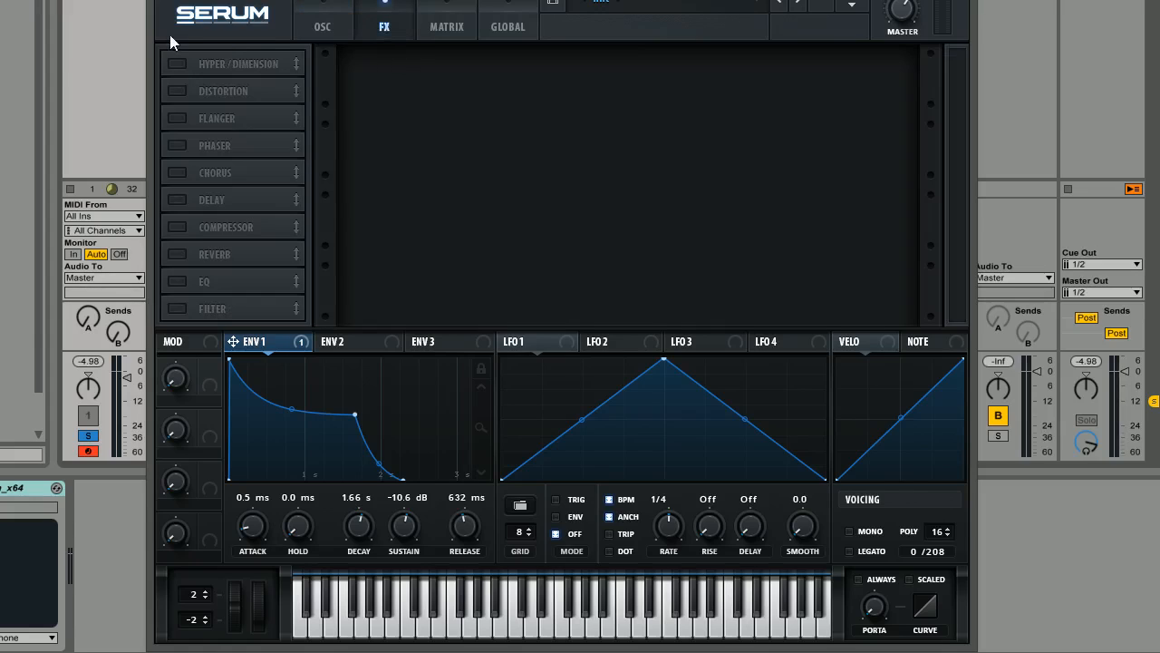
pyautogui.click(180, 227)
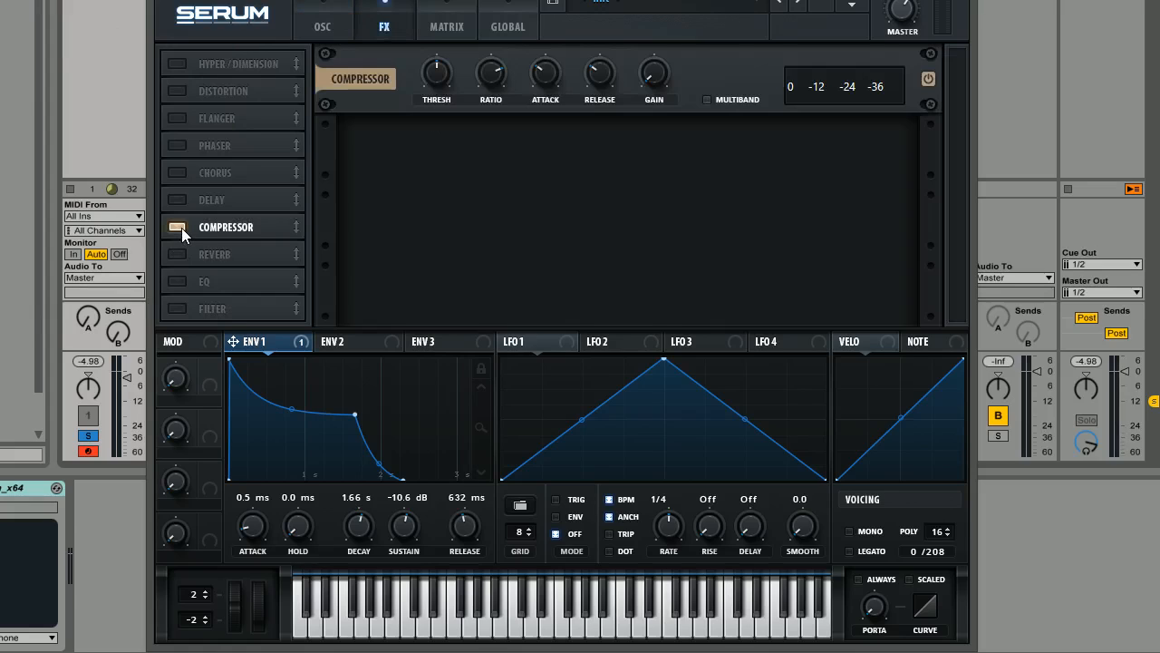
pyautogui.click(706, 101)
pyautogui.moveTo(658, 79)
pyautogui.mouseDown()
pyautogui.moveTo(661, 39)
pyautogui.moveTo(663, 65)
pyautogui.mouseUp()
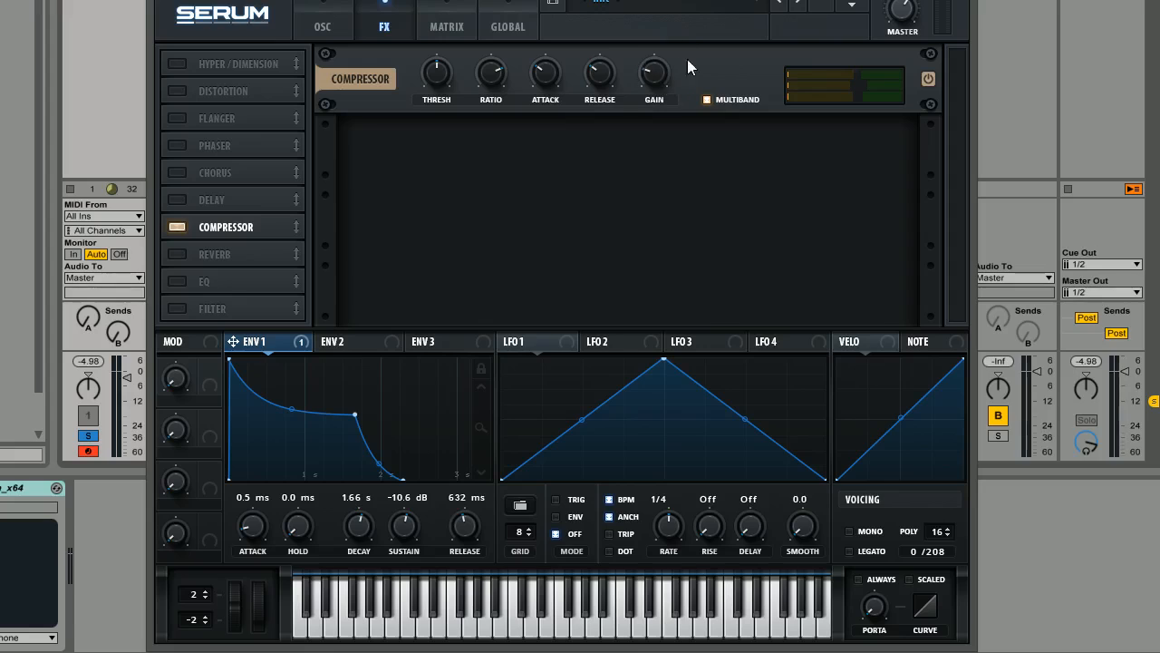
pyautogui.moveTo(900, 14); pyautogui.dragTo(903, 47)
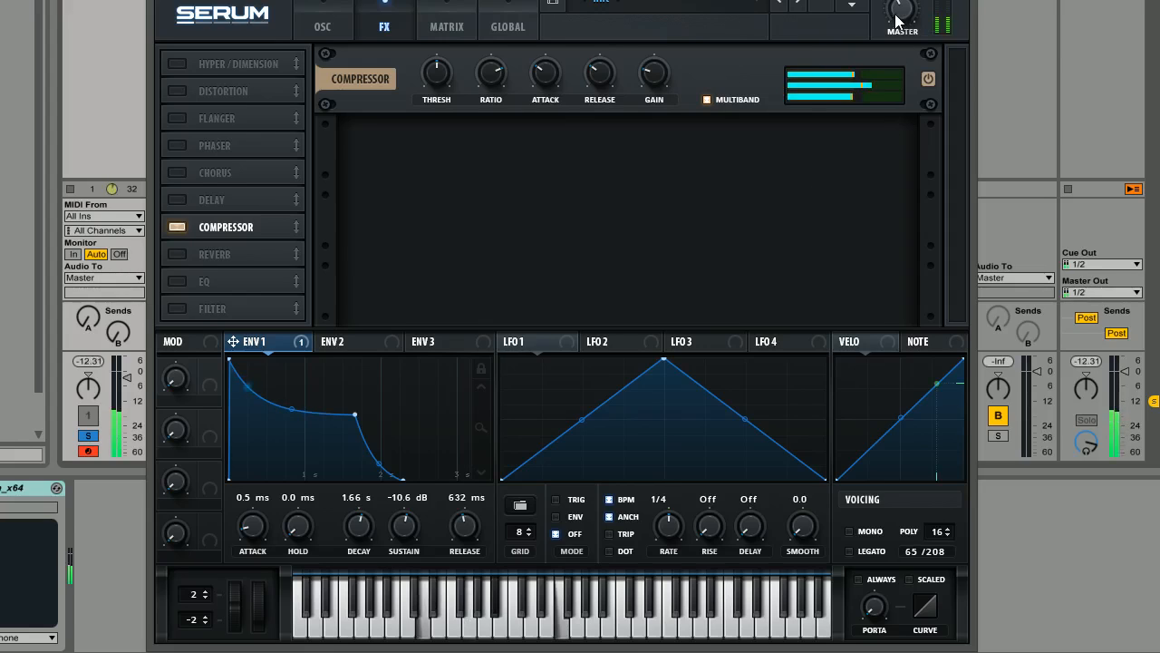
pyautogui.moveTo(902, 13)
pyautogui.mouseDown()
pyautogui.moveTo(903, 0)
pyautogui.moveTo(897, 18)
pyautogui.mouseUp()
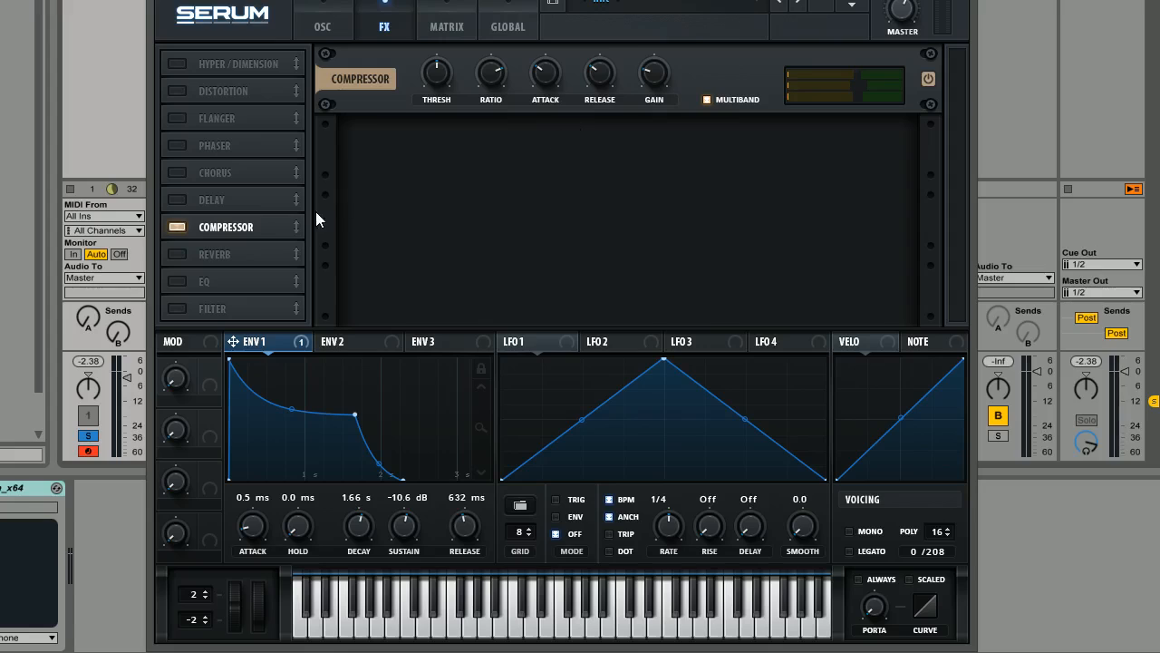
# Add a reverb effect, raise its low cut and adjust its high cut slightly while auditioning the sound.
pyautogui.click(180, 257)
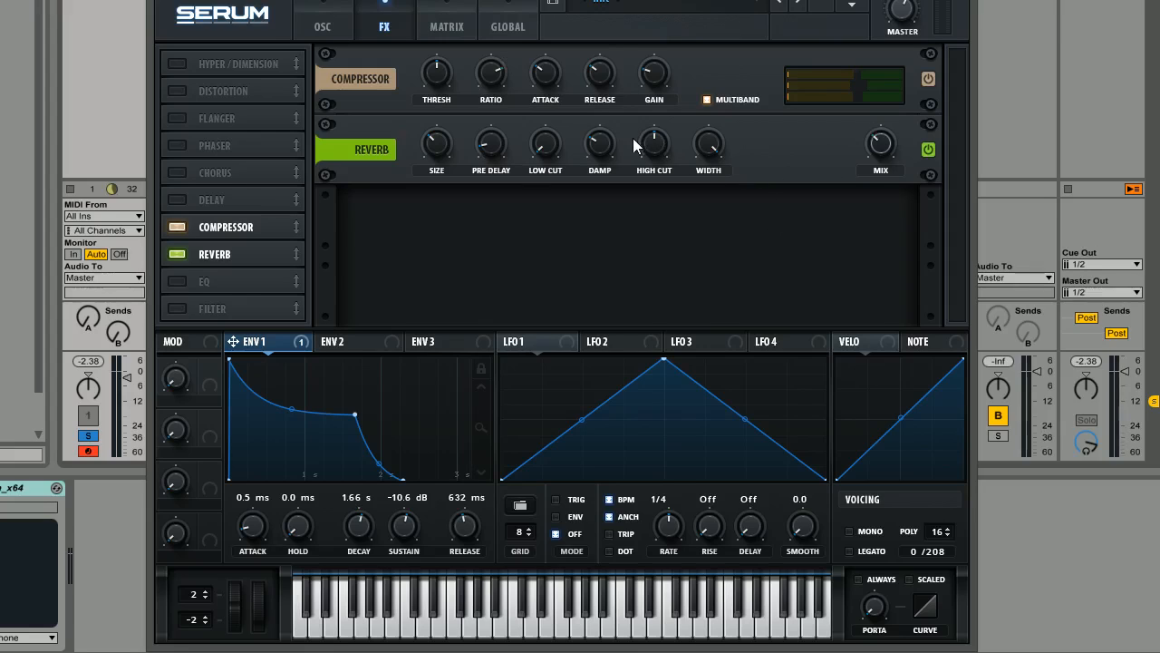
pyautogui.moveTo(549, 161)
pyautogui.mouseDown()
pyautogui.moveTo(549, 134)
pyautogui.moveTo(567, 168)
pyautogui.mouseUp()
pyautogui.press('space')
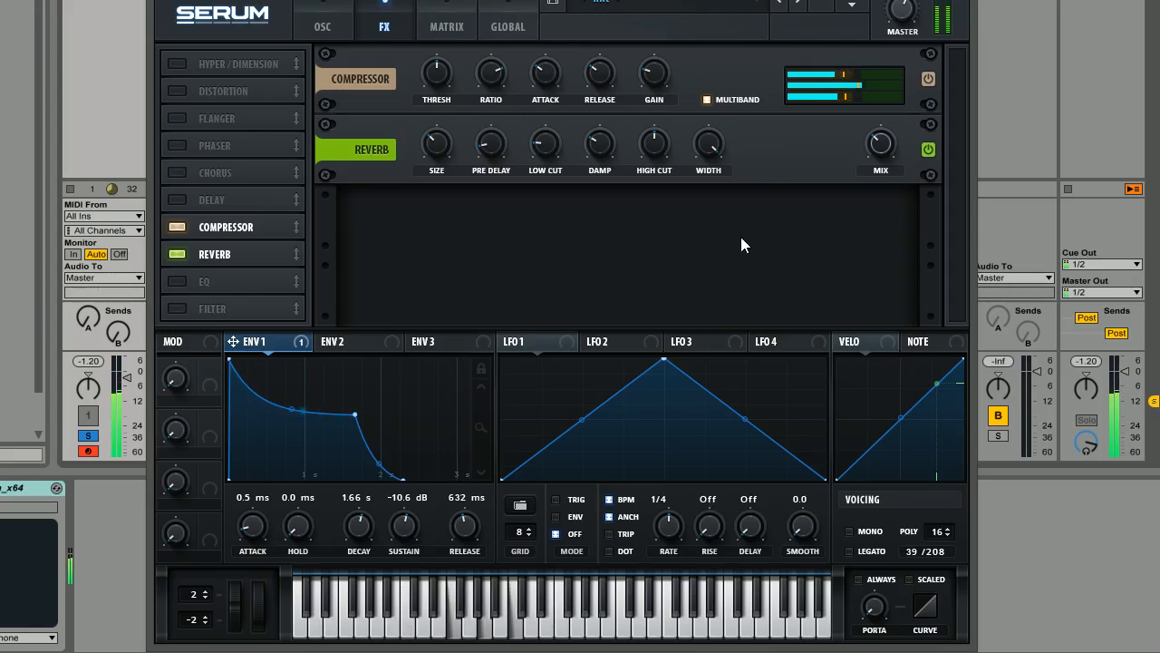
pyautogui.moveTo(656, 141)
pyautogui.mouseDown()
pyautogui.moveTo(666, 116)
pyautogui.moveTo(667, 148)
pyautogui.mouseUp()
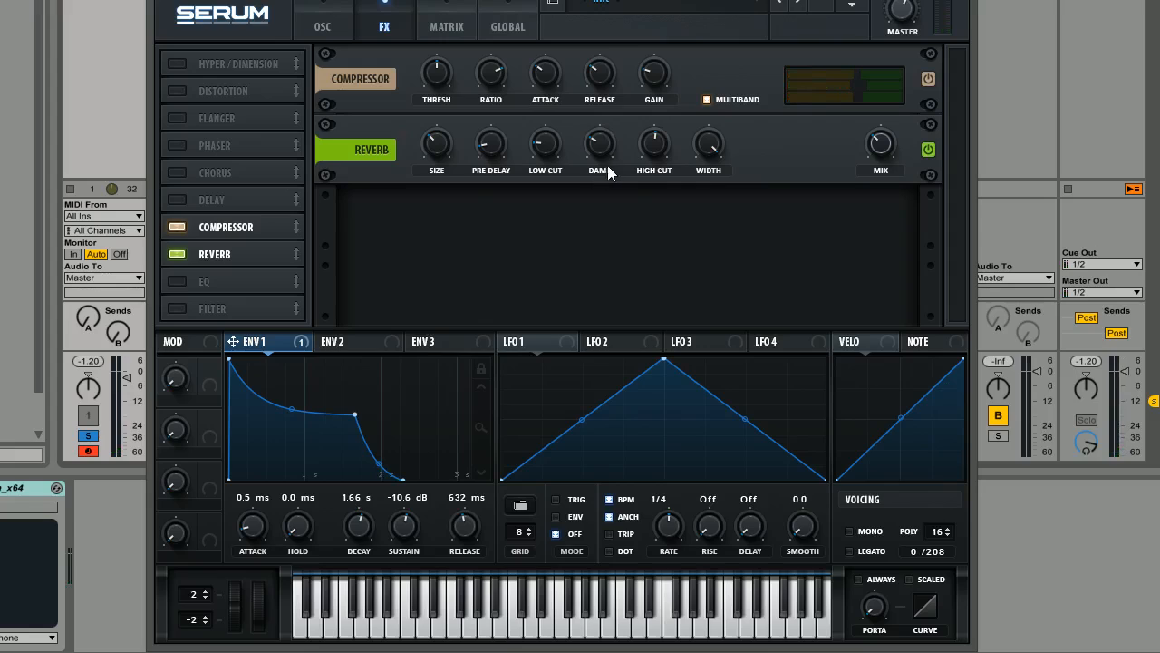
# Add an EQ effect with its low band switched to a low-cut shape, lowering the band's Q and adjusting its frequency.
pyautogui.click(174, 282)
pyautogui.click(574, 238)
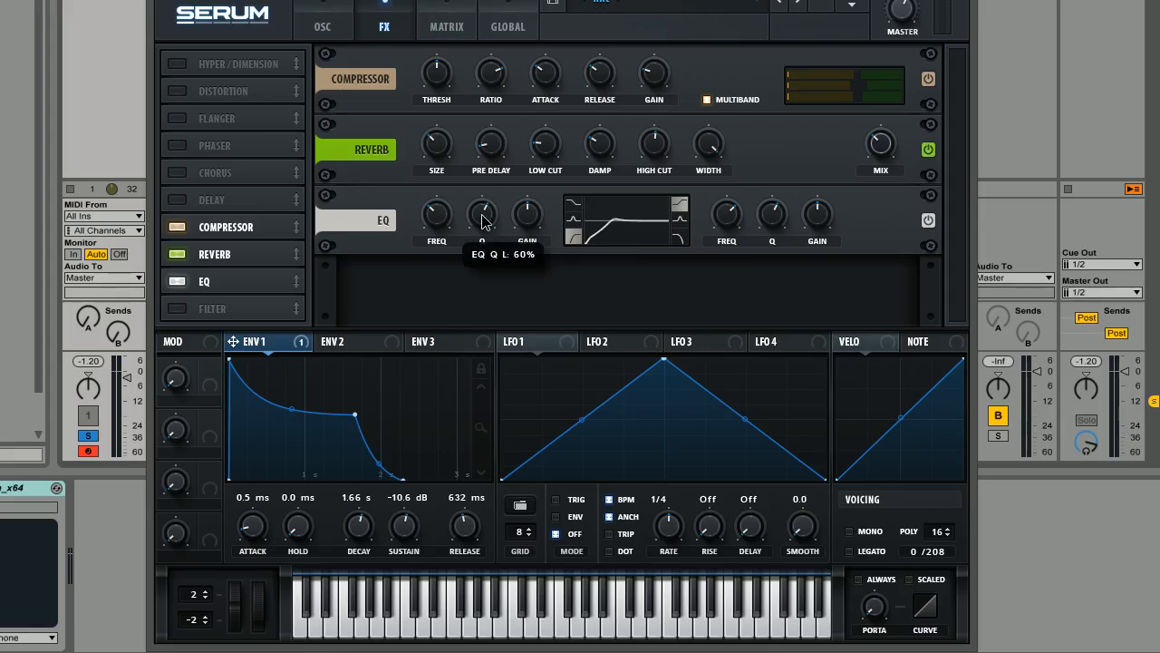
pyautogui.moveTo(481, 220); pyautogui.dragTo(437, 209)
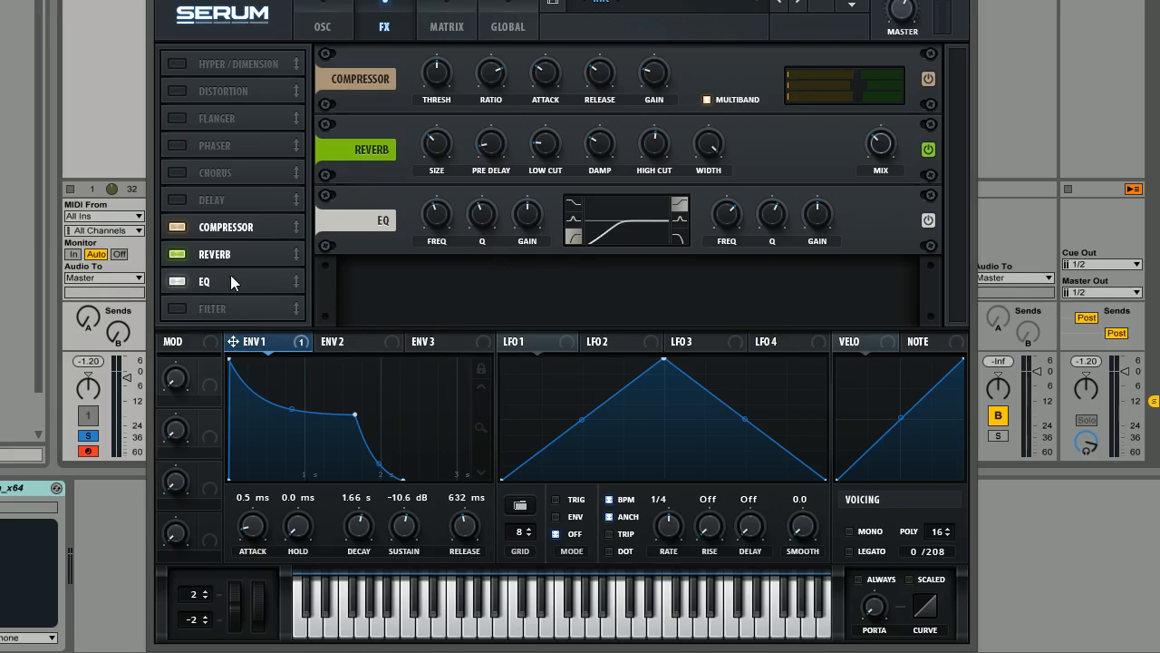
# Add an MG Low 6 filter effect with its cutoff raised, and return to the oscillator page.
pyautogui.click(332, 23)
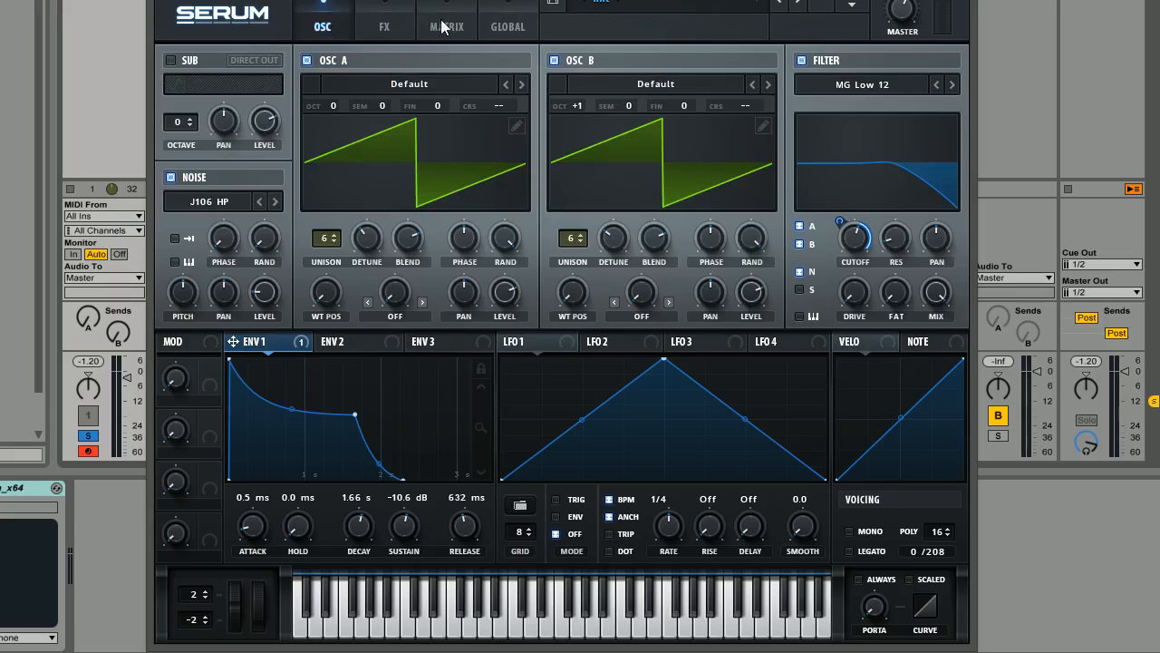
pyautogui.click(384, 27)
pyautogui.click(185, 307)
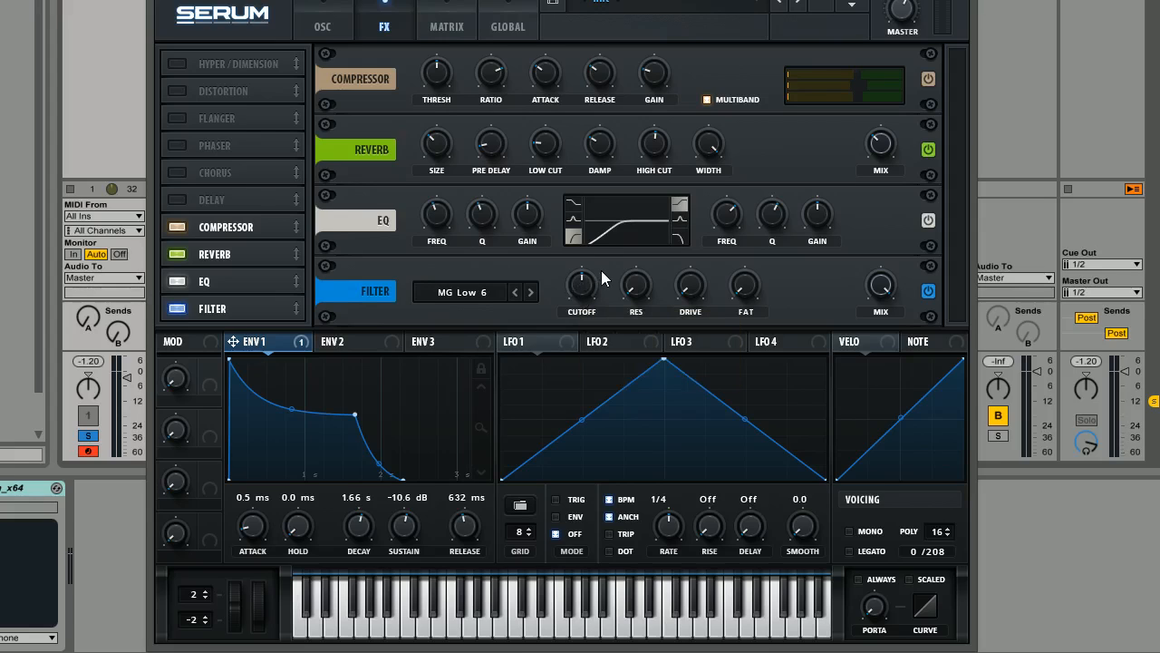
pyautogui.moveTo(585, 288); pyautogui.dragTo(598, 245)
pyautogui.click(322, 29)
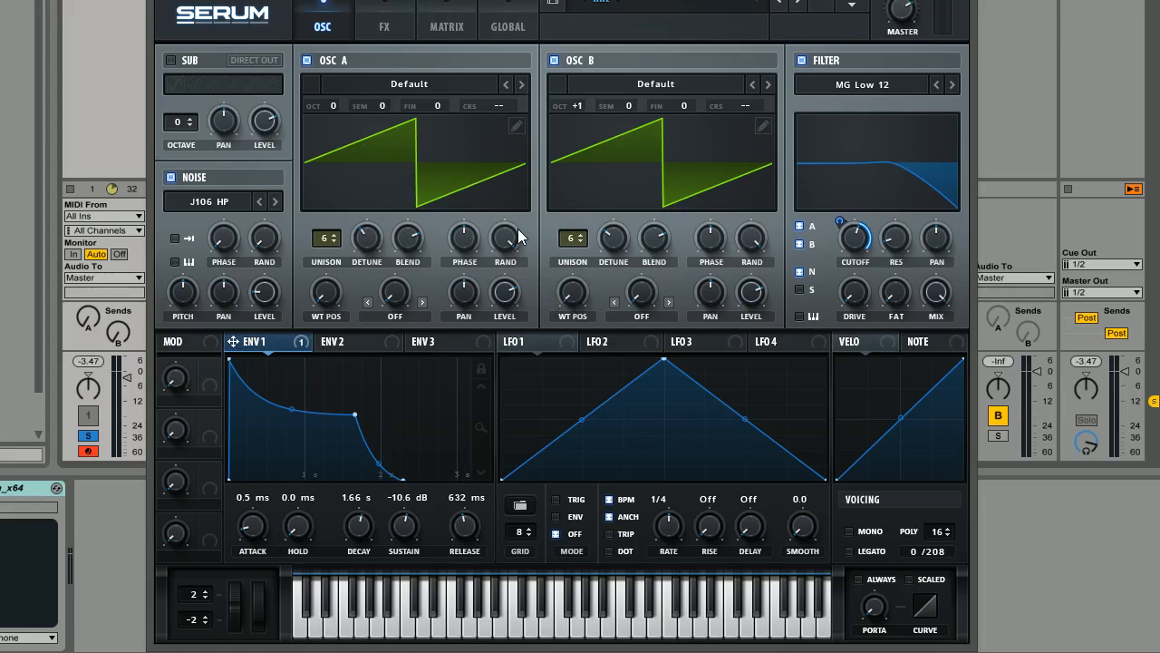
pyautogui.moveTo(519, 234)
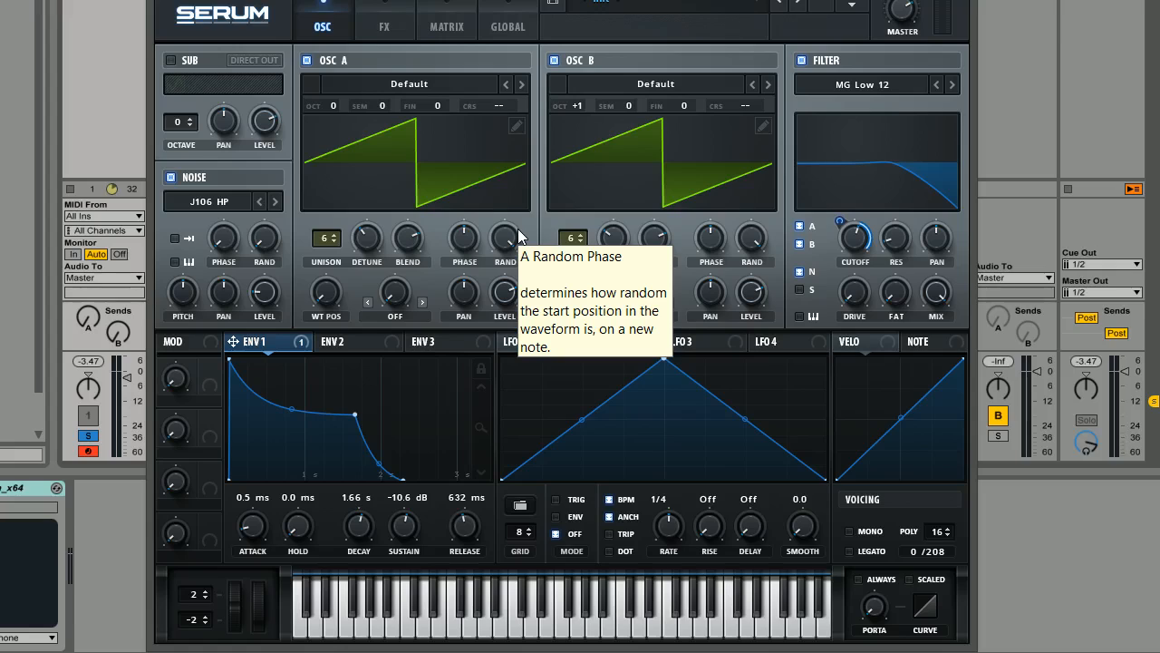